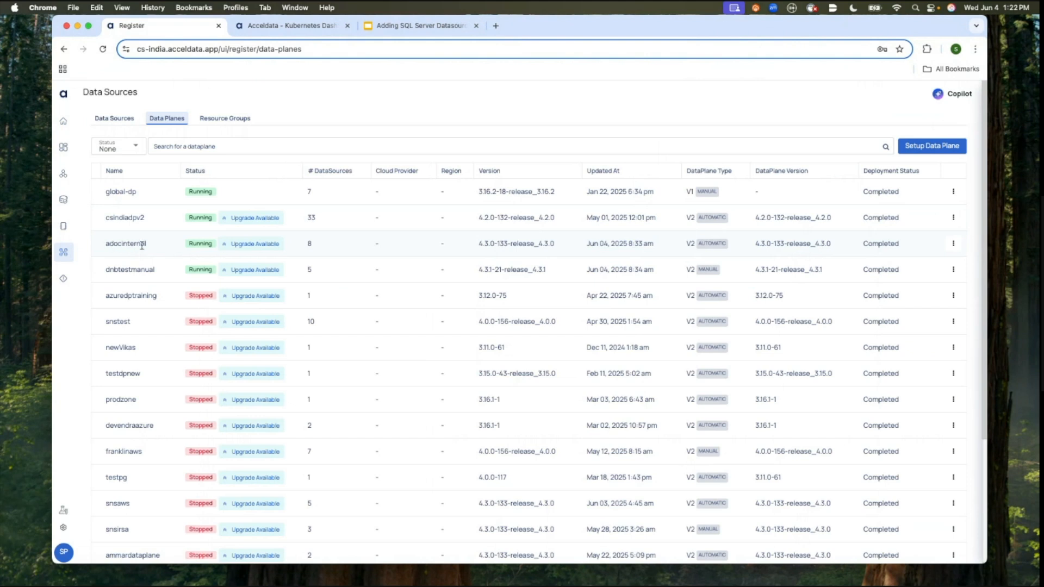
- Start adding a new Azure MSSQL data source from the Data Sources page
click(109, 119)
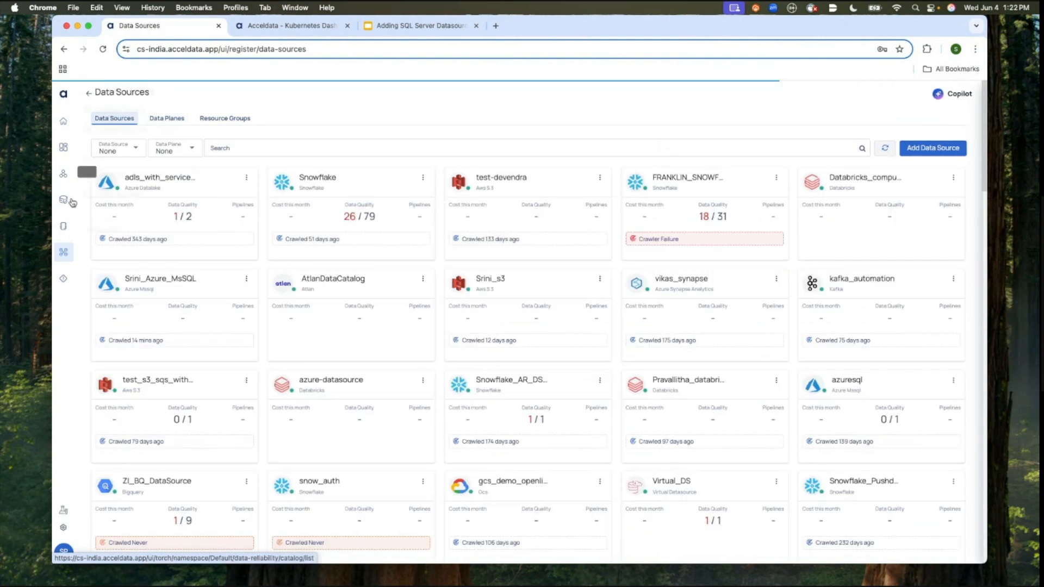
click(929, 157)
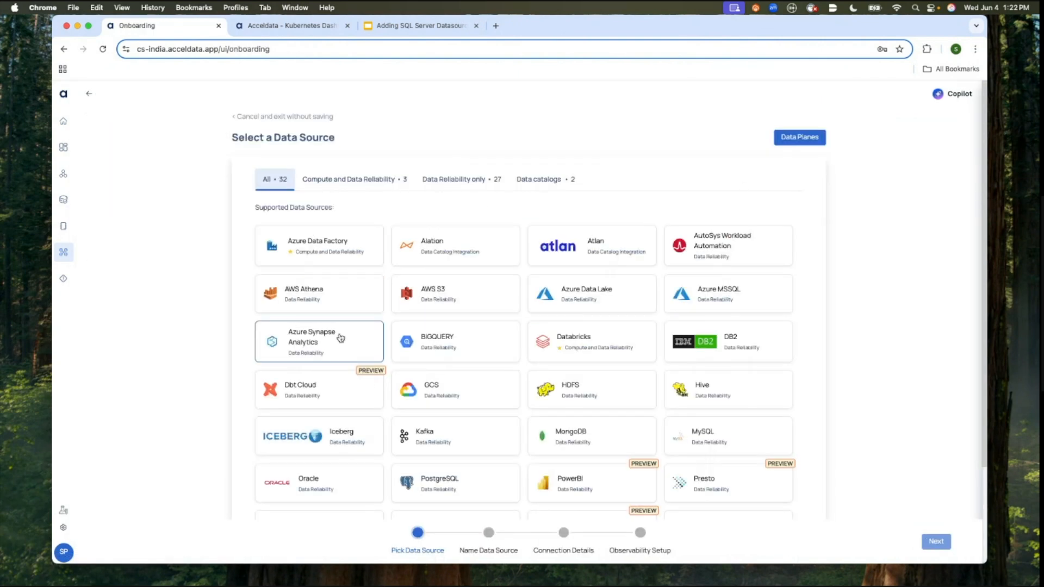
click(719, 308)
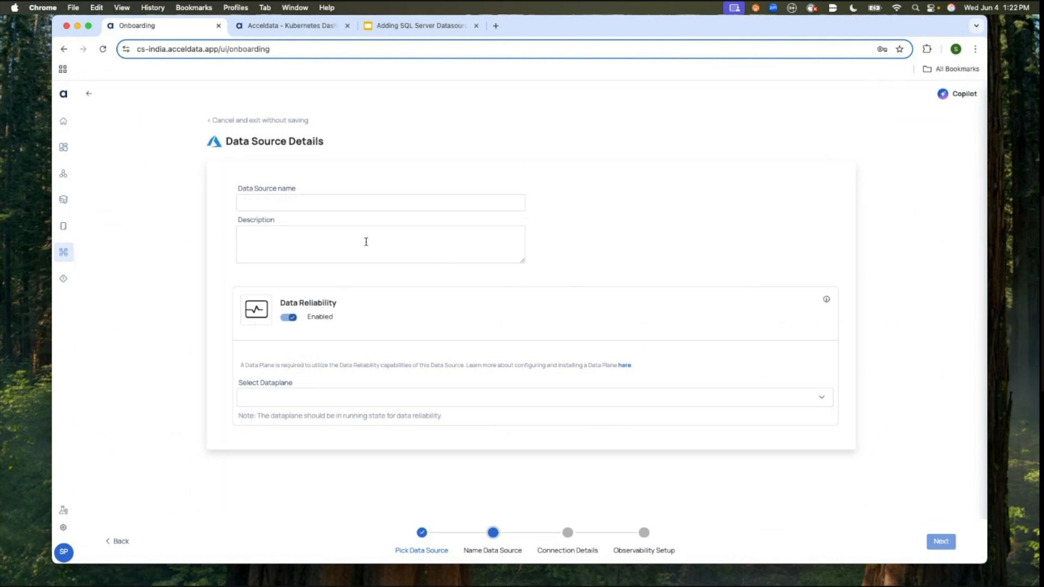
- Name the data source with the owner's first name followed by "_Azure_SQL", assign the adocinternal data plane and proceed to the connection details
click(292, 202)
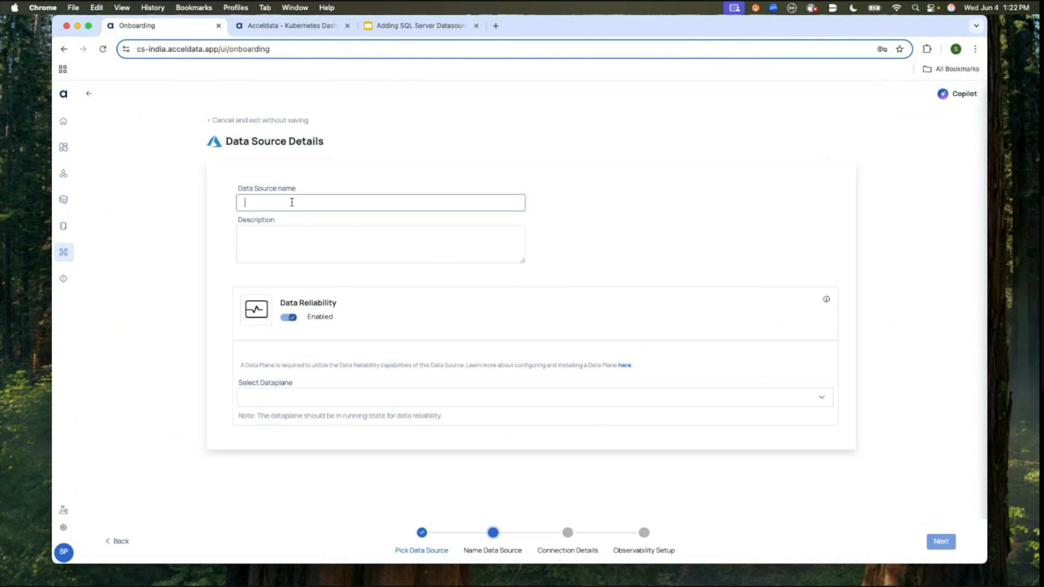
text(Srini_Azure_SQL)
click(316, 402)
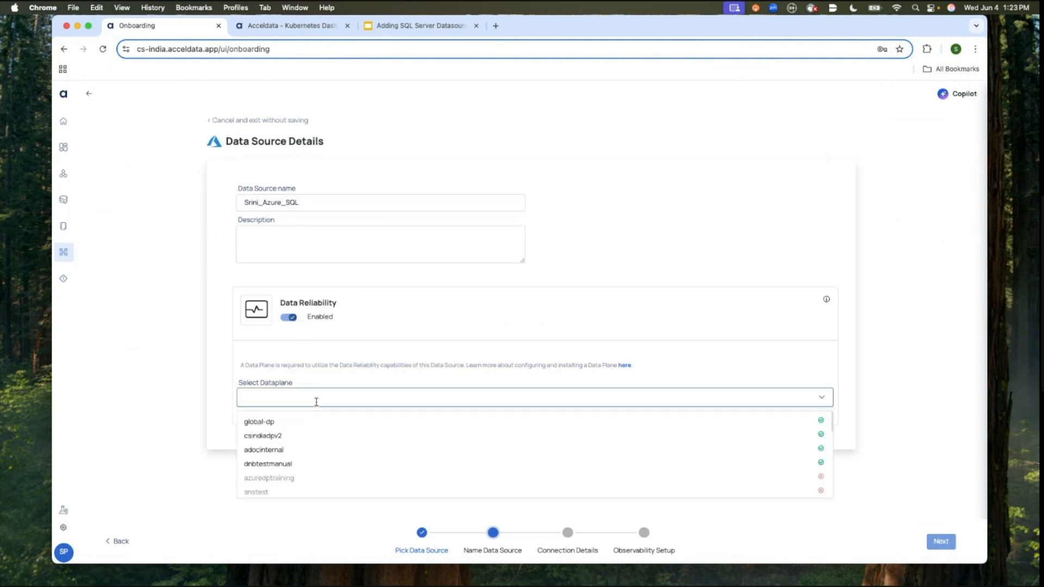
click(278, 451)
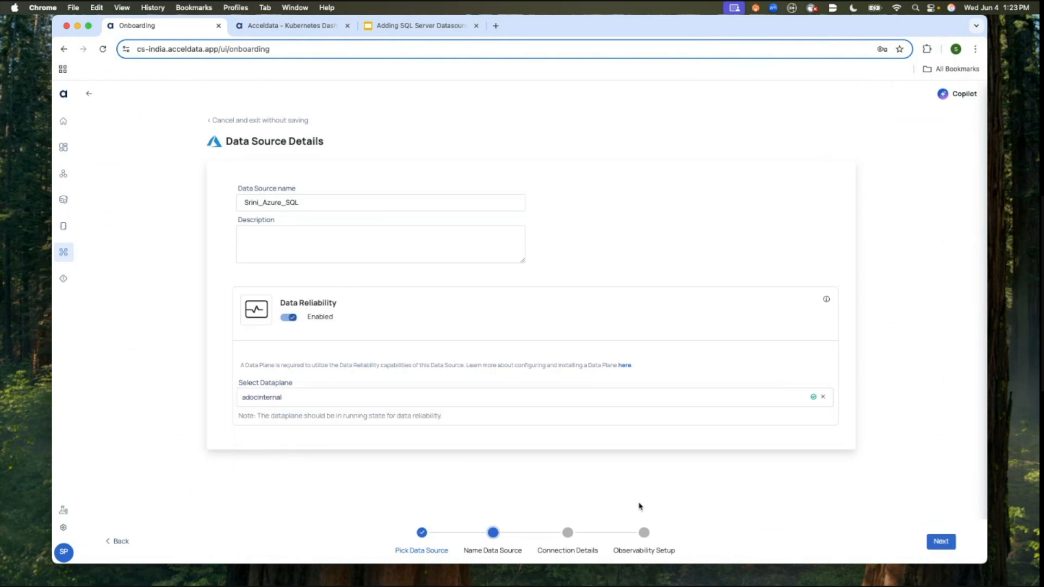
click(940, 541)
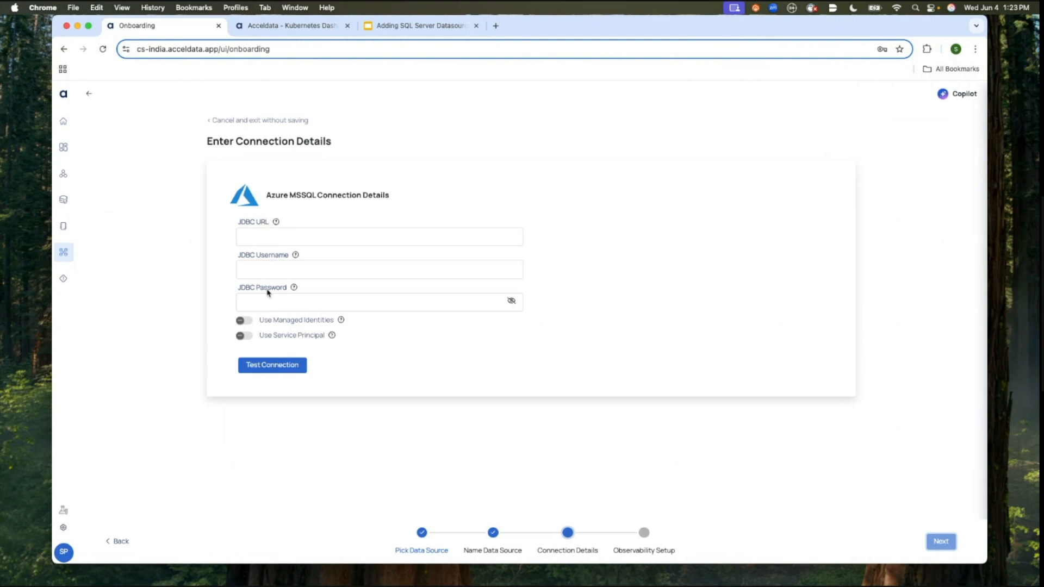
- Check the connection fields for Managed Identities and Service Principal authentication, turn both off, and cancel the new data source
click(249, 321)
click(244, 257)
click(247, 337)
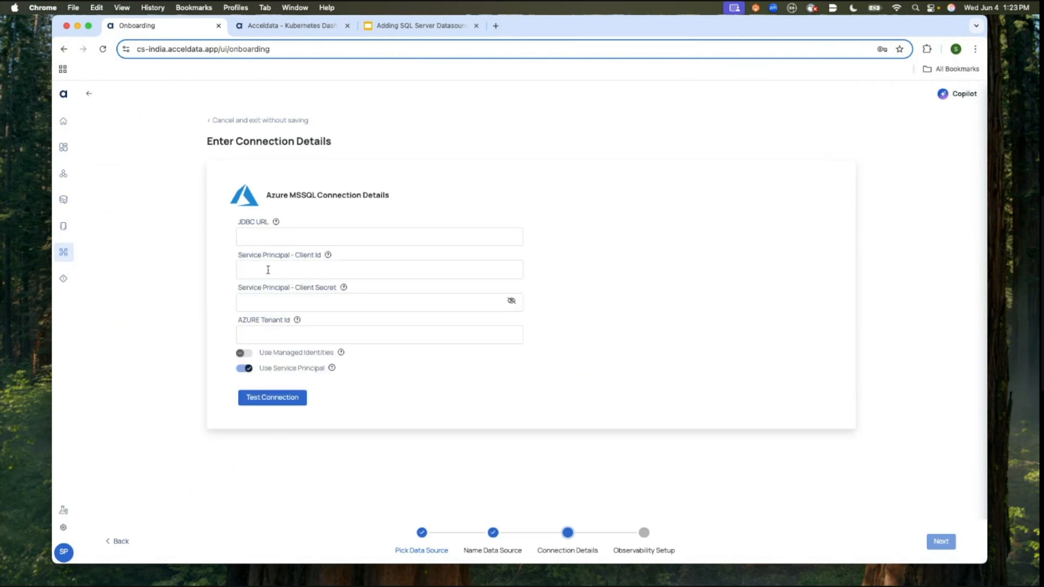
click(239, 370)
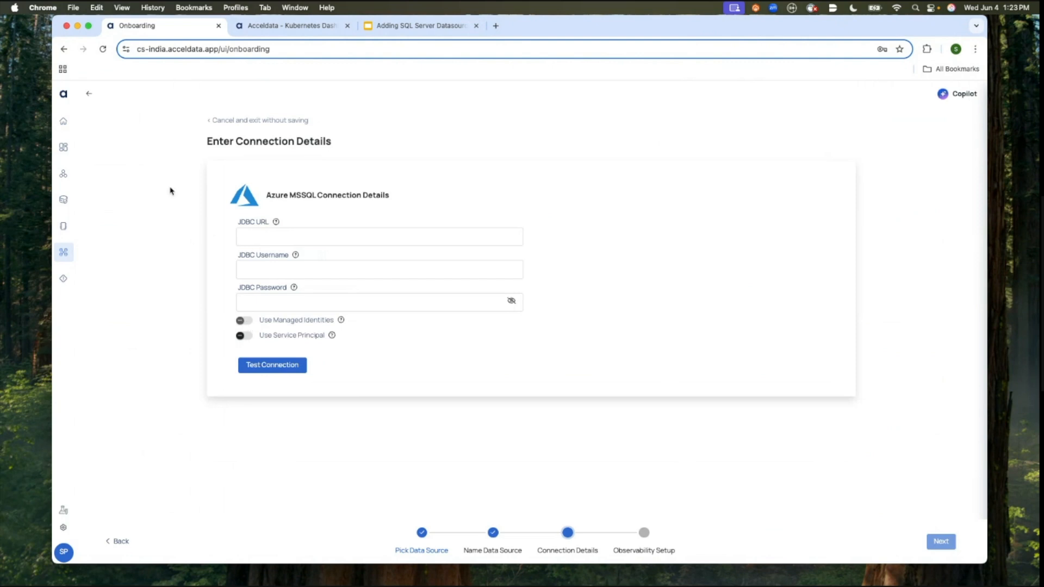
click(211, 121)
- Search the data sources by the owner's first name and open the matching Azure_MsSQL data source for editing
click(283, 151)
text(s)
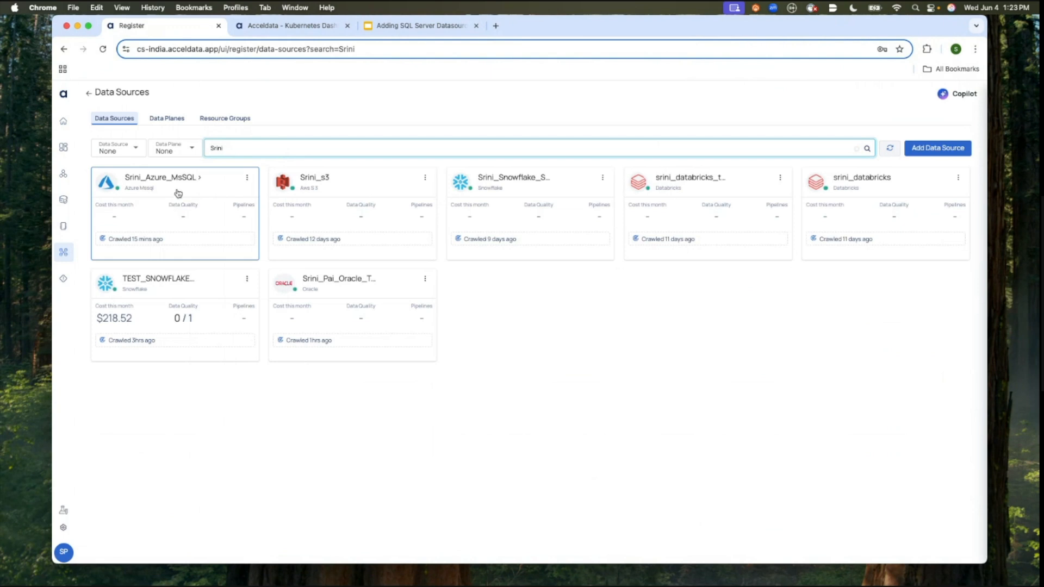
click(246, 179)
click(265, 201)
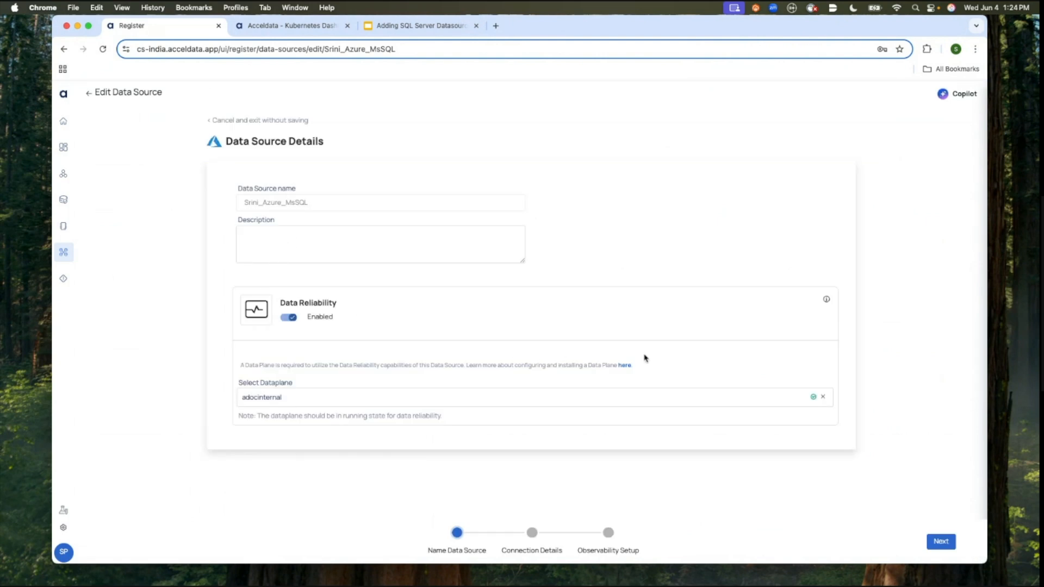
- Keep the existing data source details, test the saved JDBC connection and proceed to the observability setup
click(938, 542)
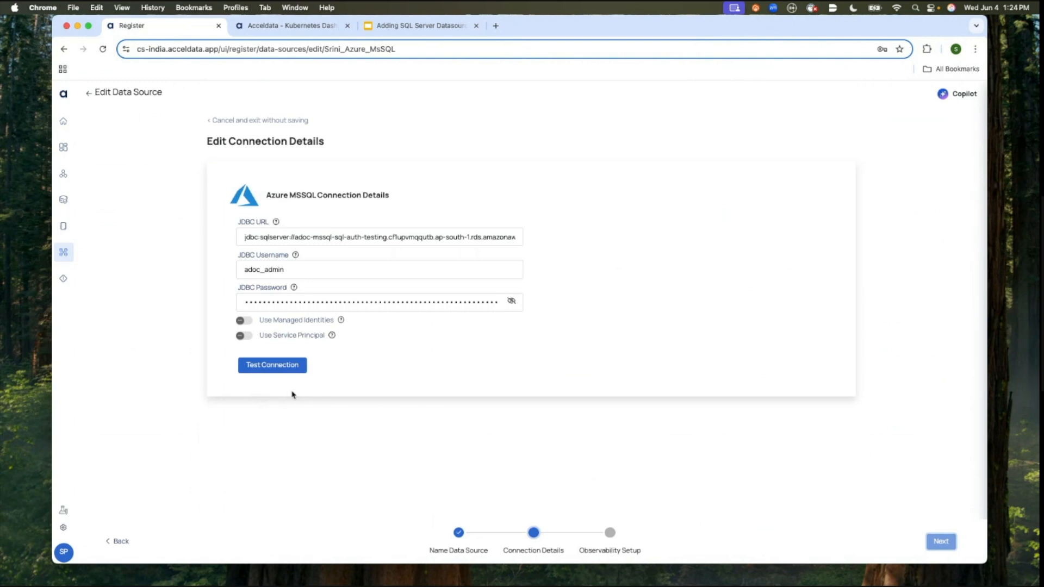
click(271, 369)
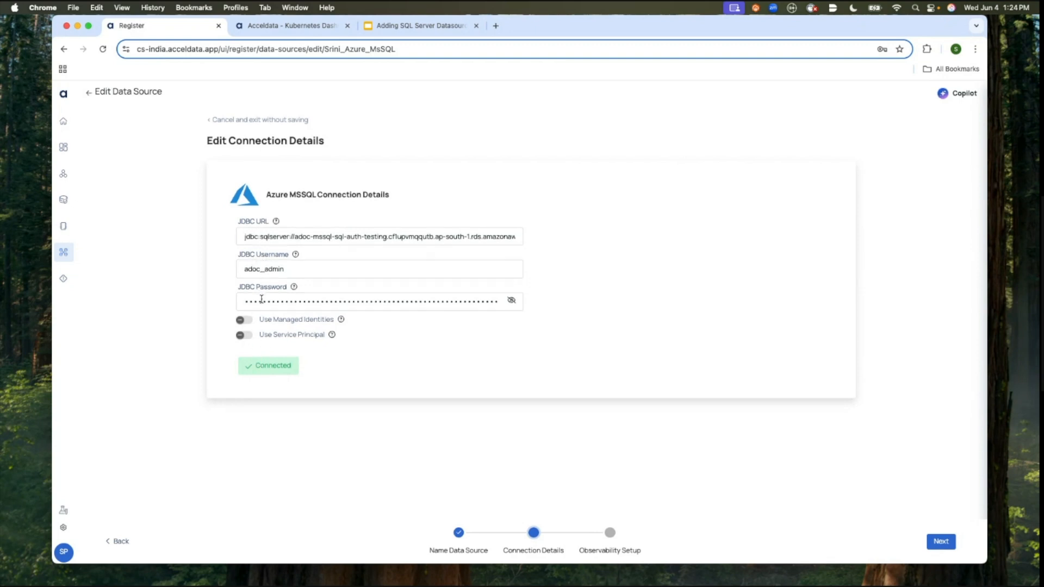
click(940, 543)
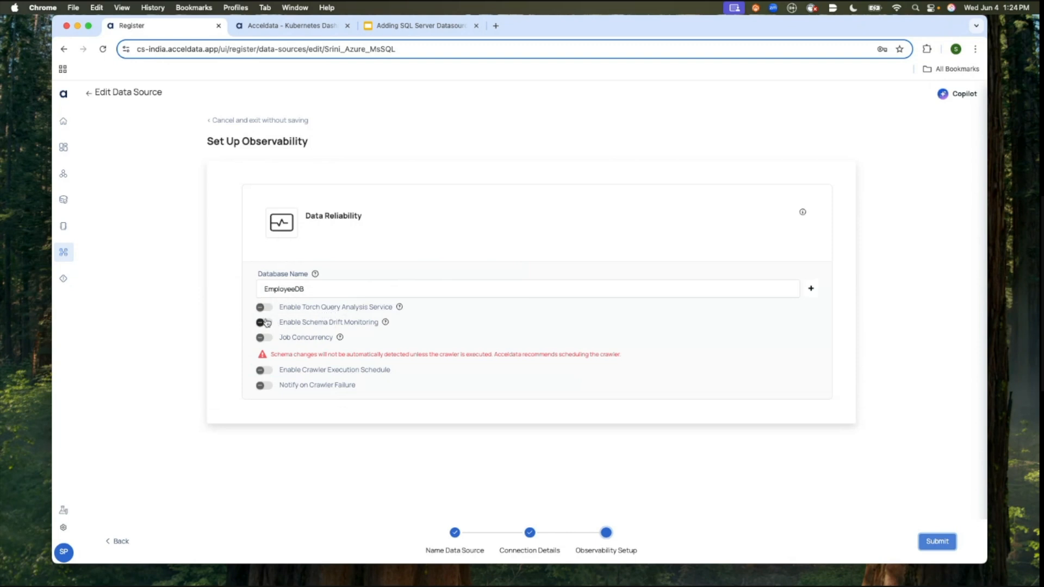
- Try the Job Concurrency and Crawler Execution Schedule options, turning each one back off
mouse_move(339, 340)
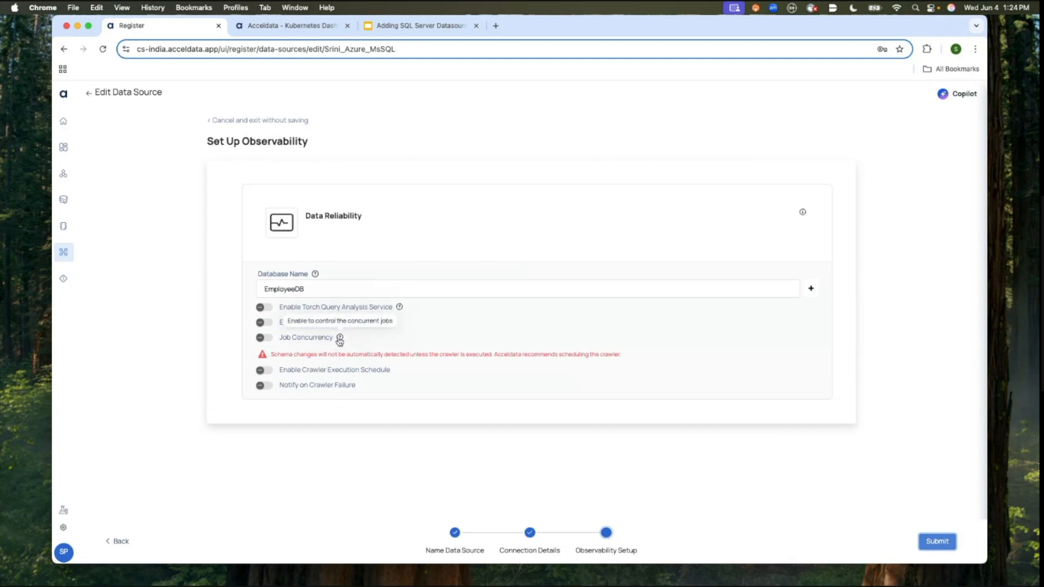
click(267, 338)
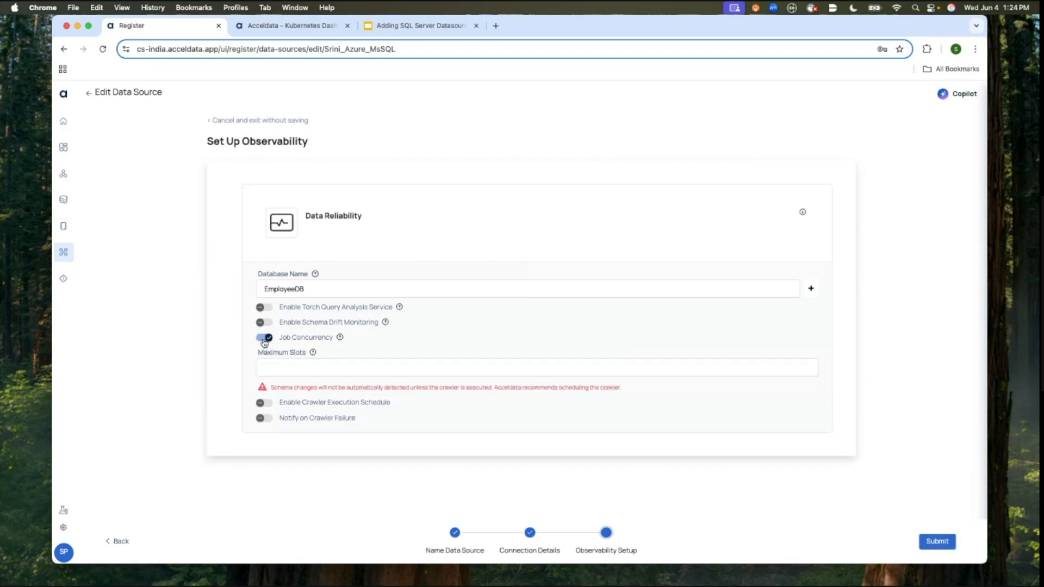
click(264, 340)
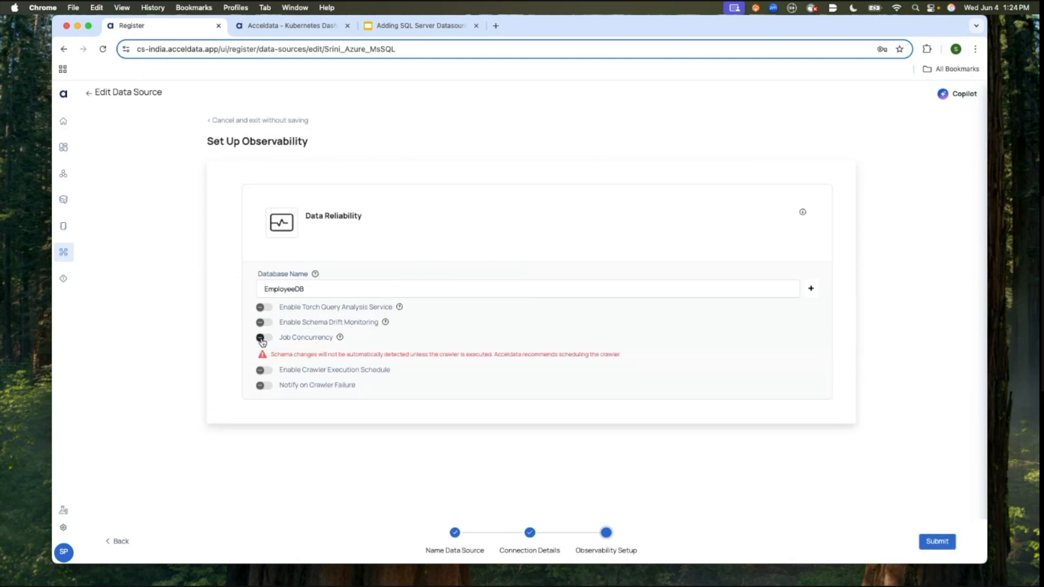
click(263, 371)
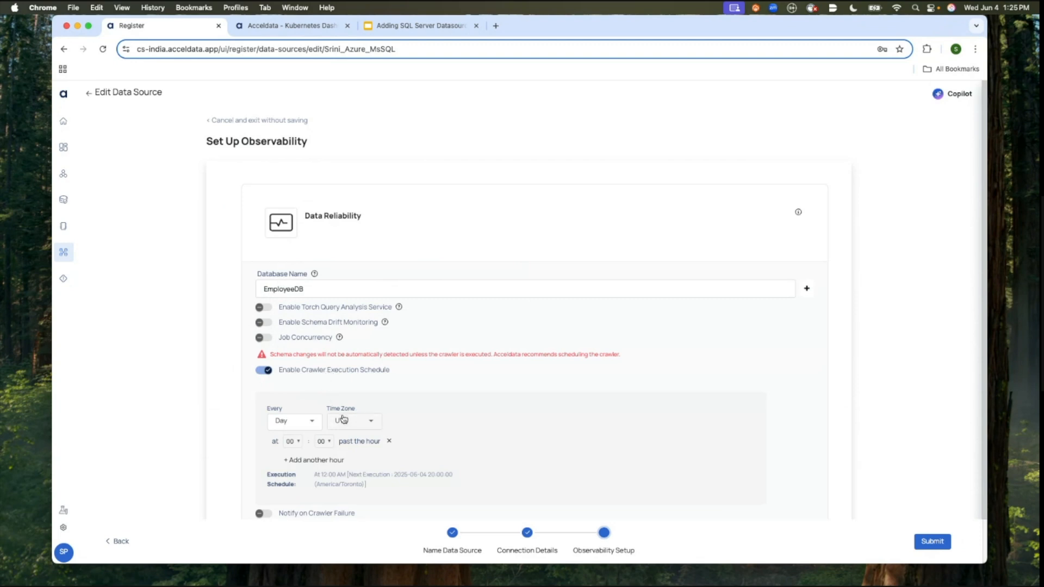
click(263, 376)
- Enable crawler failure notifications with the owner's Test_Alerts channel and turn on Notify On Success
click(268, 386)
click(286, 409)
click(274, 451)
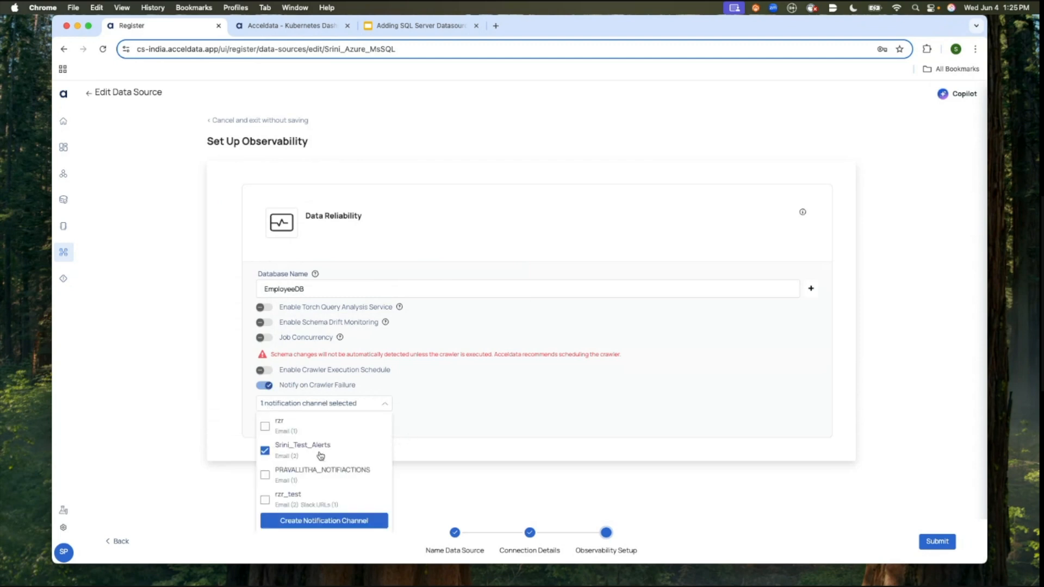
click(276, 444)
click(427, 432)
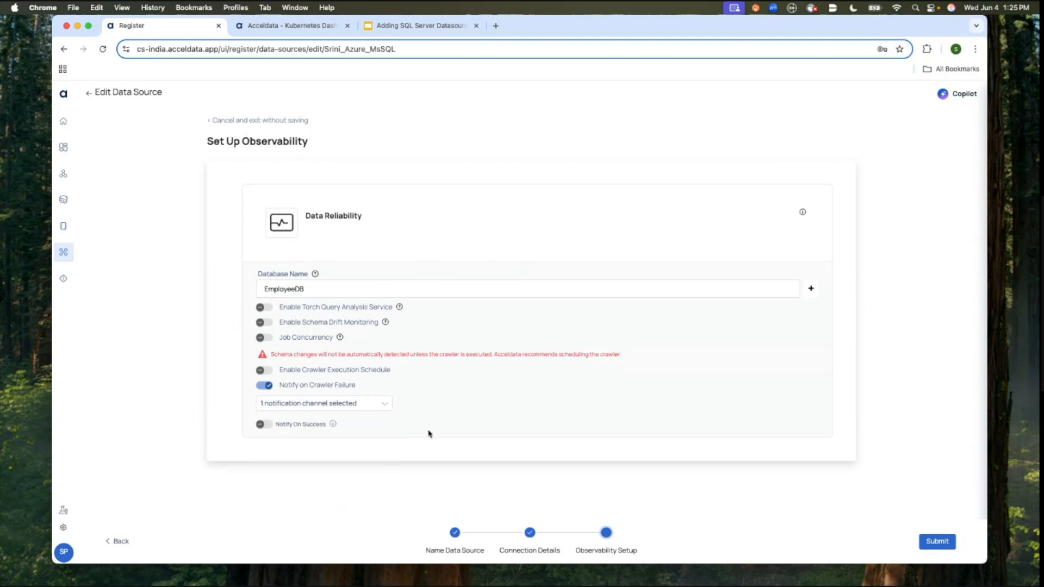
click(265, 424)
- Submit the edited configuration with the crawler started and search the data sources by the owner's first name
click(935, 542)
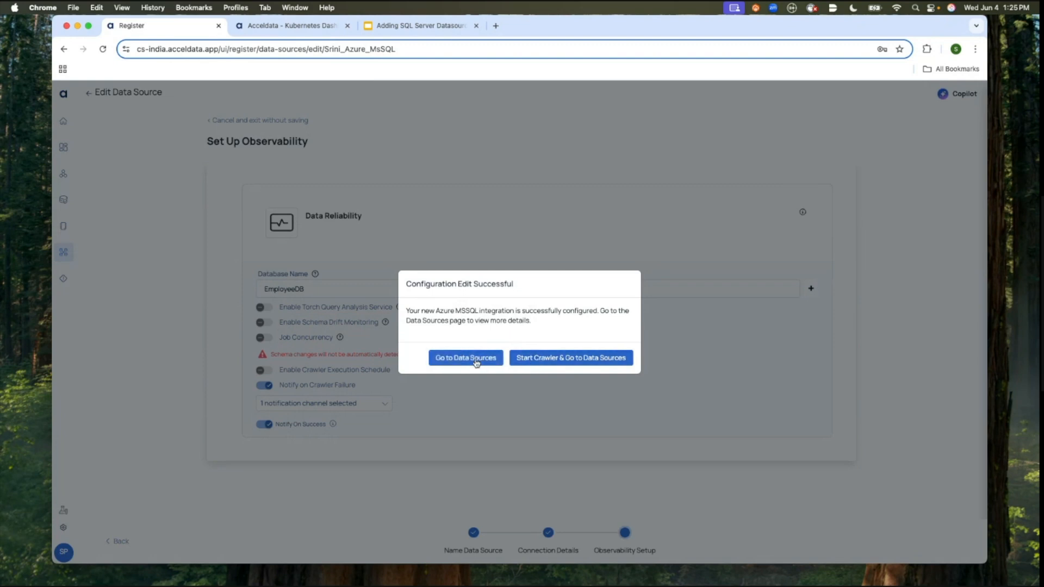
click(549, 359)
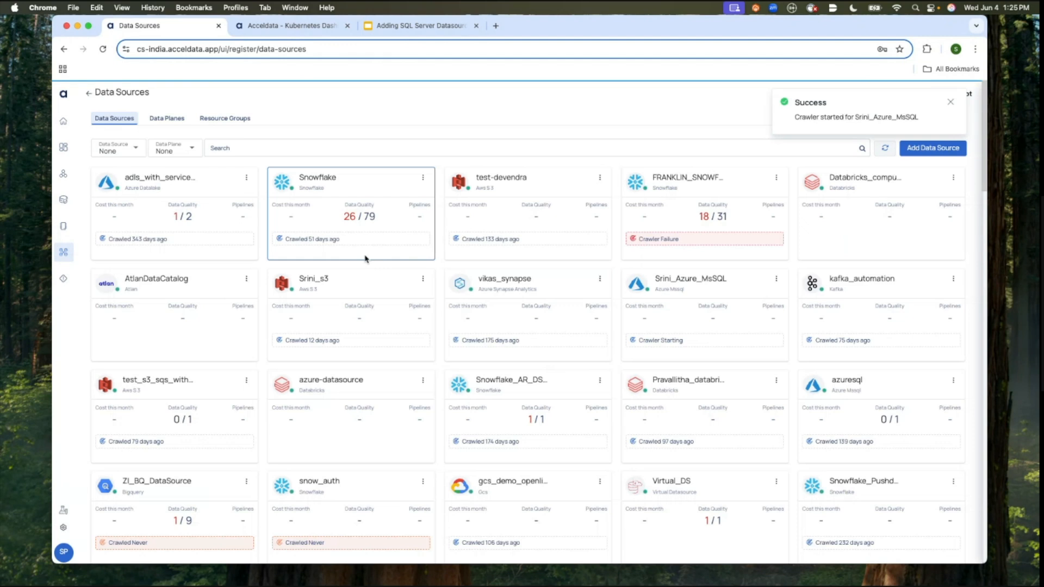
click(222, 148)
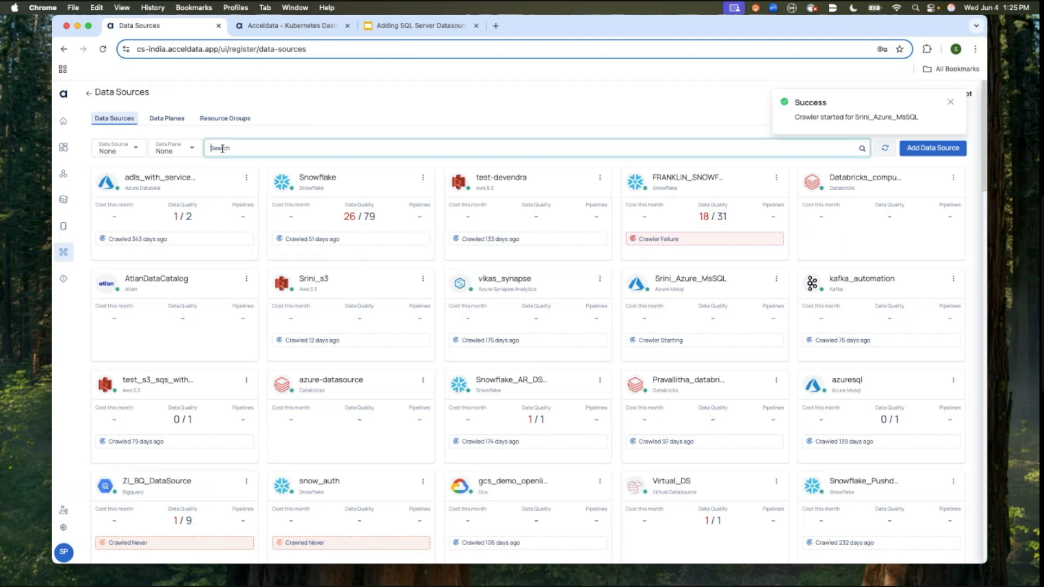
text(s)
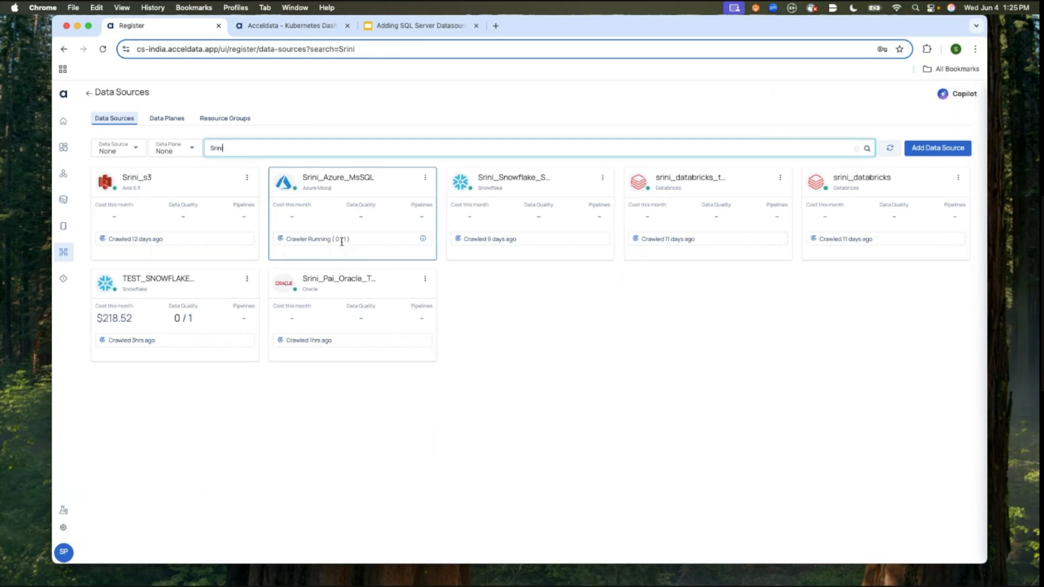
- Switch to the Kubernetes dashboard and open the ad-mssql-service-cmxur crawler pod from the pod list
click(281, 28)
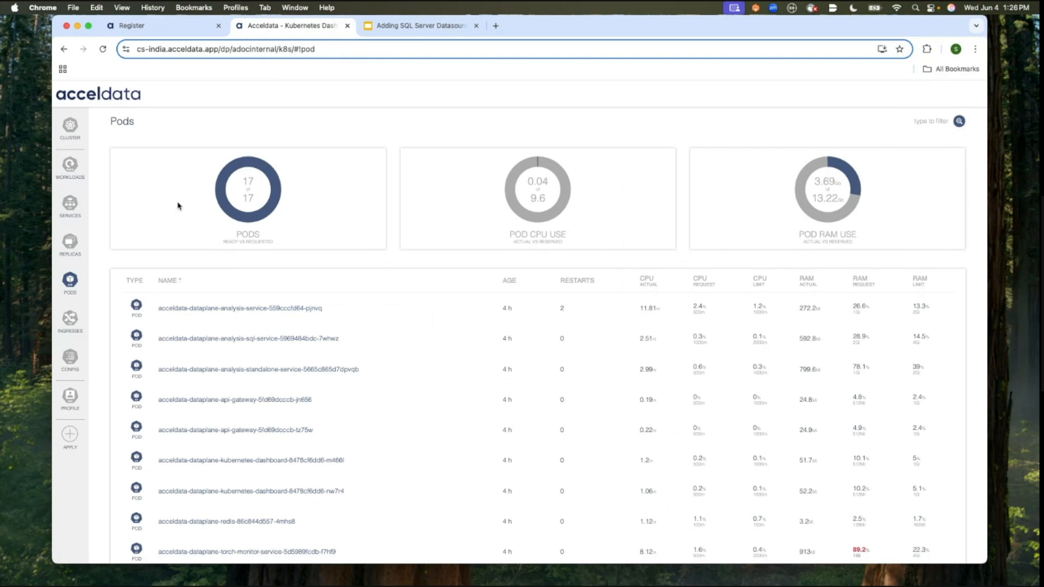
scroll(164, 210, down, 1)
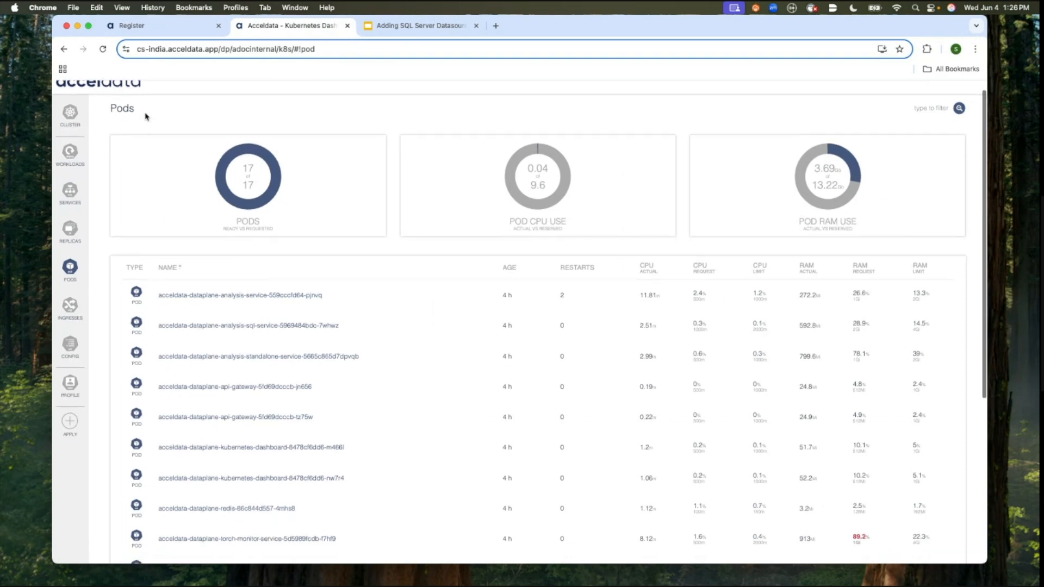
scroll(145, 117, up, 1)
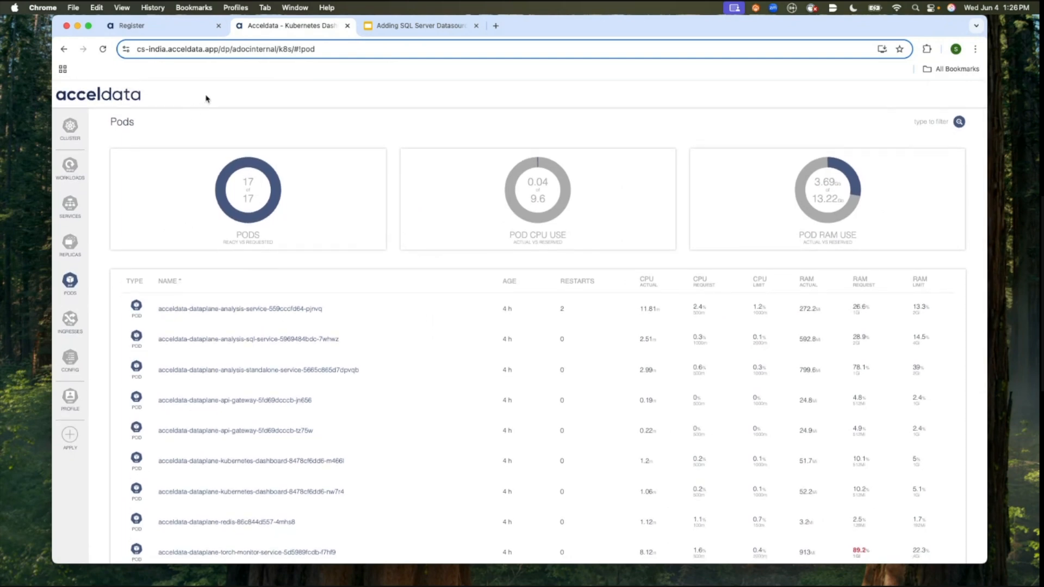
scroll(179, 283, down, 5)
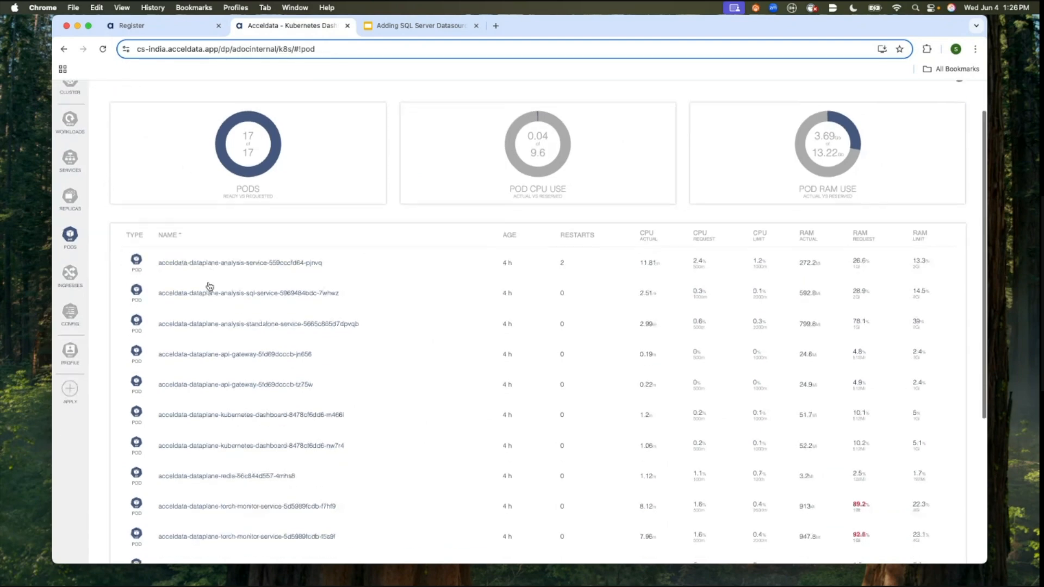
scroll(209, 287, down, 4)
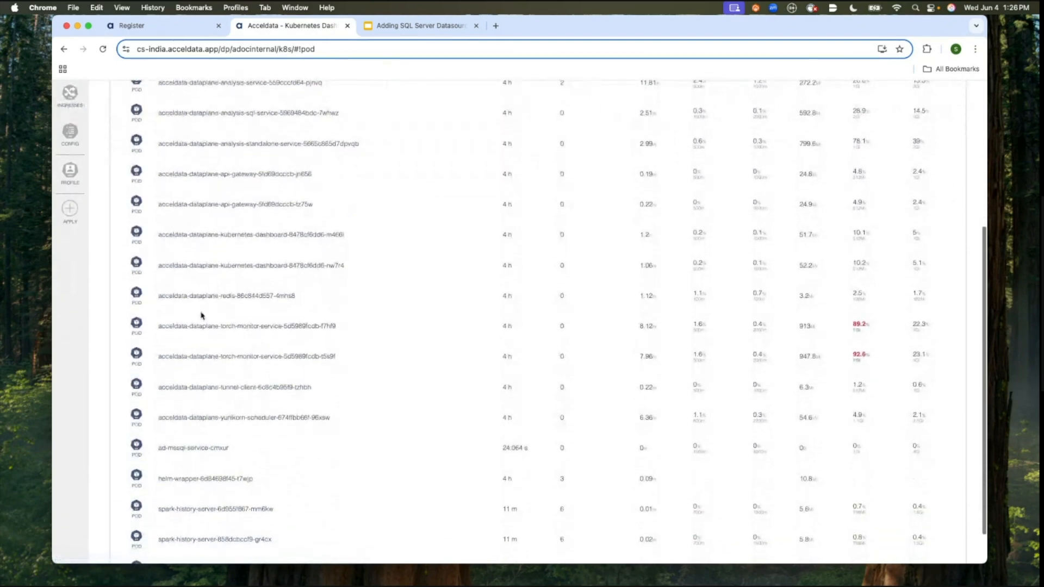
click(205, 449)
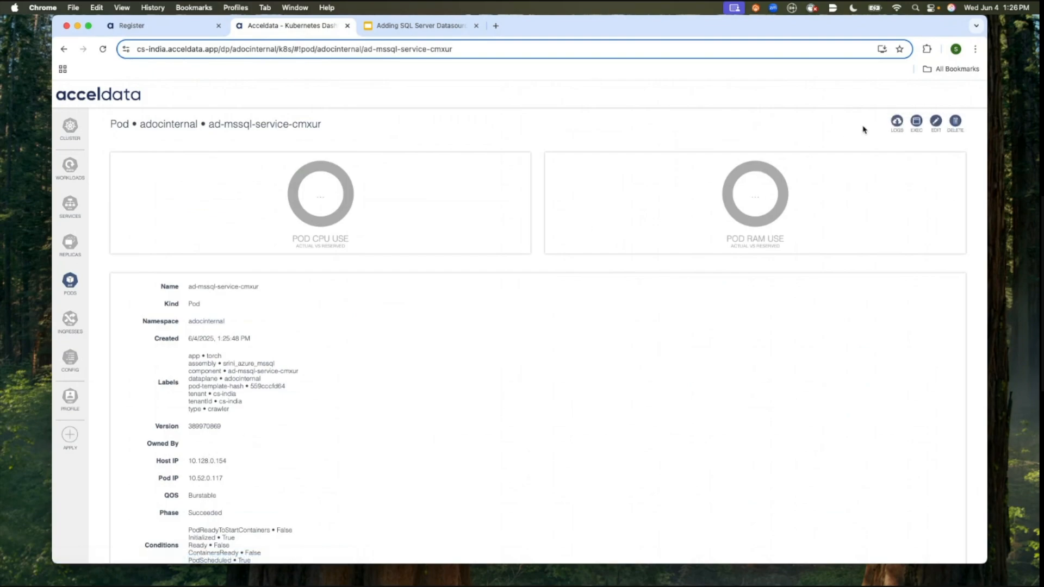
- Open the logs of the ad-mssql-service-cmxur pod and review the crawler's run from start to end
click(889, 120)
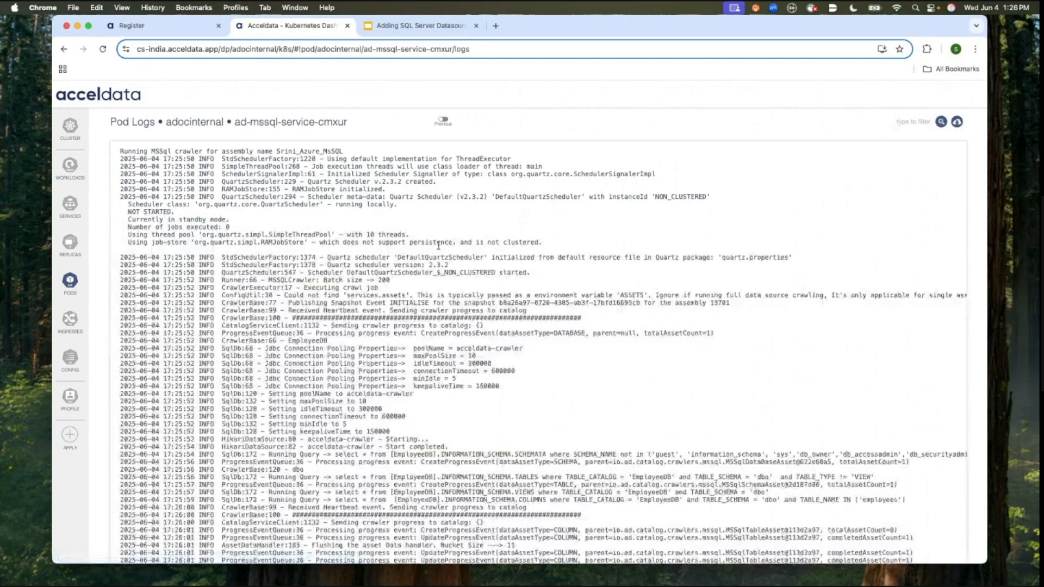
scroll(441, 244, down, 3)
scroll(441, 245, down, 12)
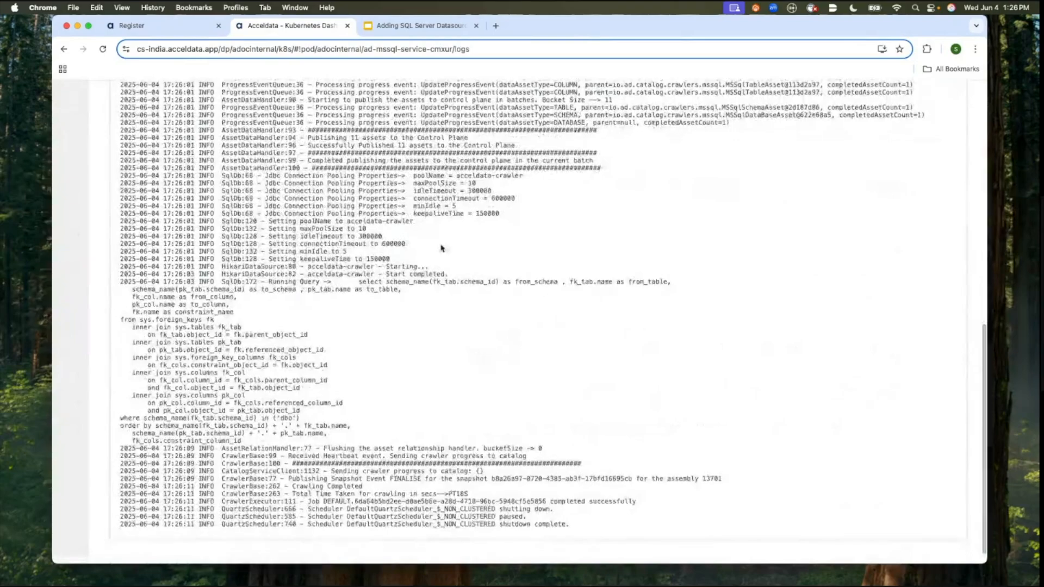
scroll(441, 248, up, 15)
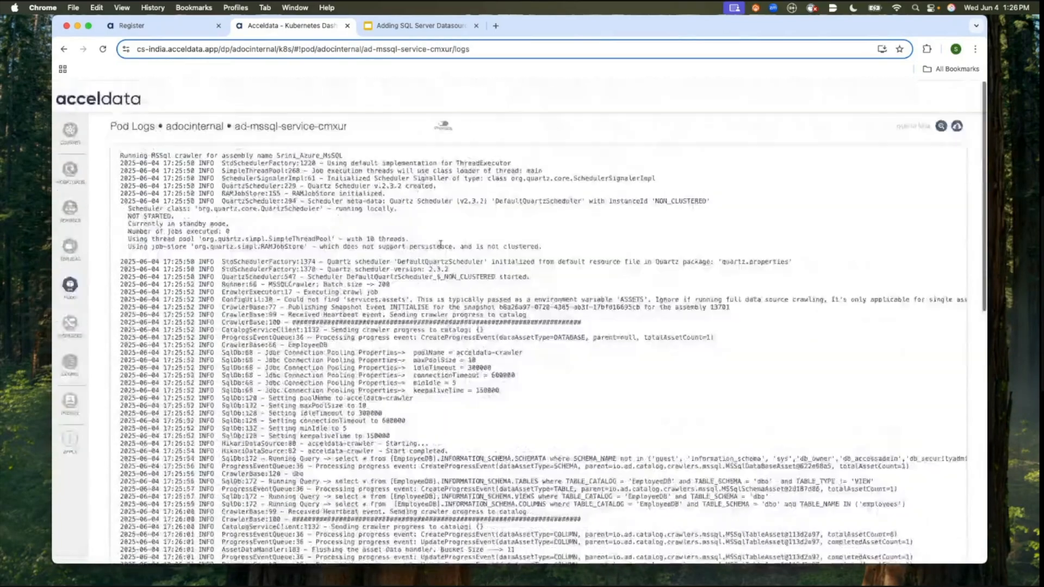
scroll(266, 117, down, 5)
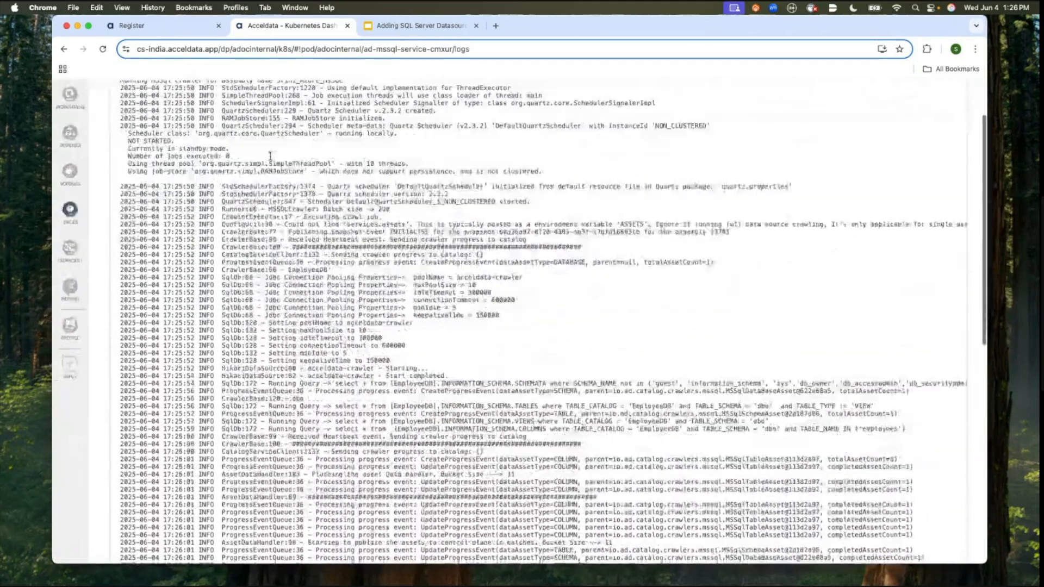
scroll(270, 156, down, 3)
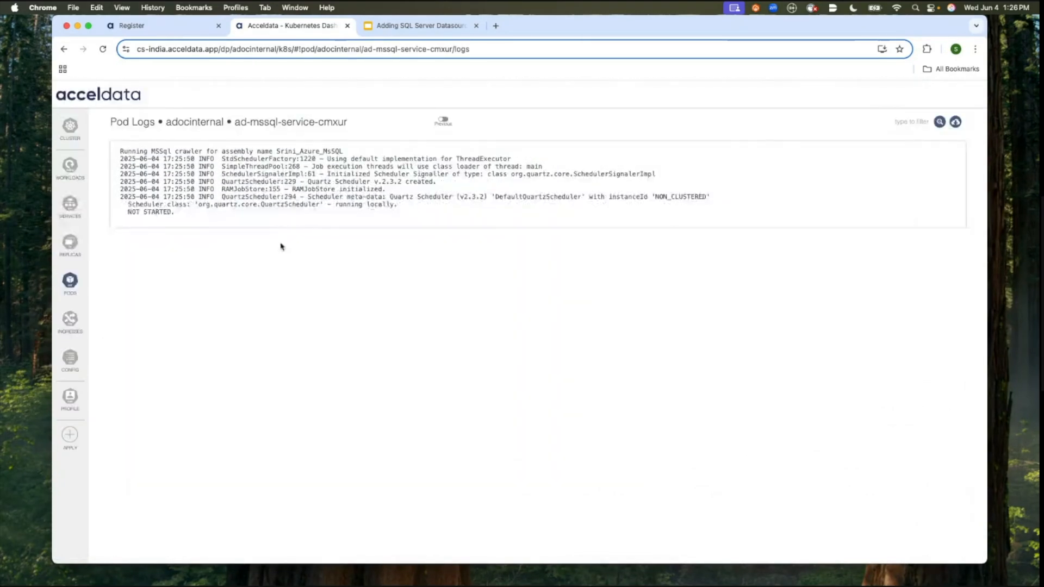
- Finish reading the crawler logs, return to the pod list and check the status of the ad-mssql-service-cmxur pod
scroll(284, 239, down, 2)
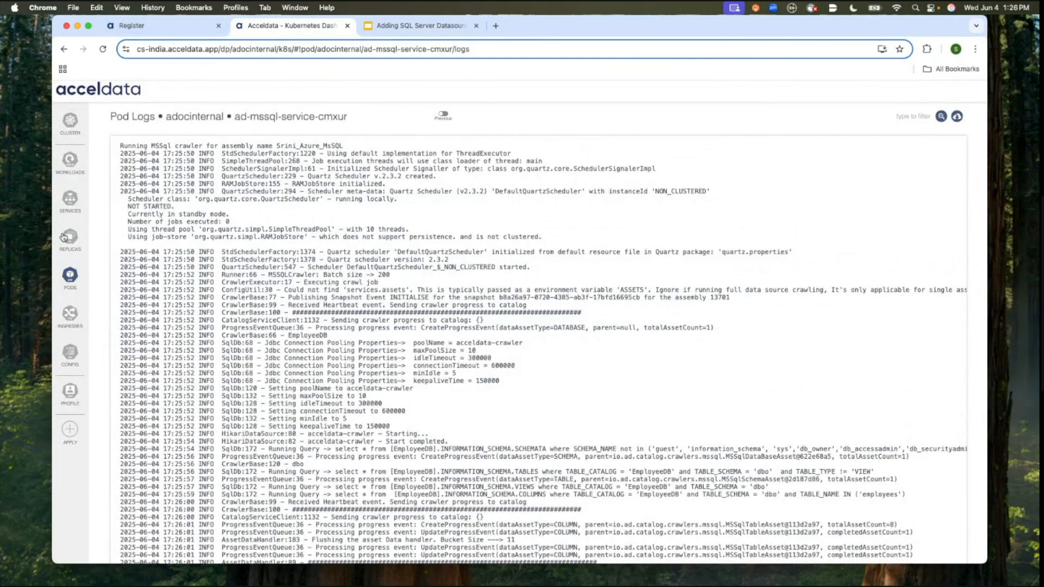
click(78, 282)
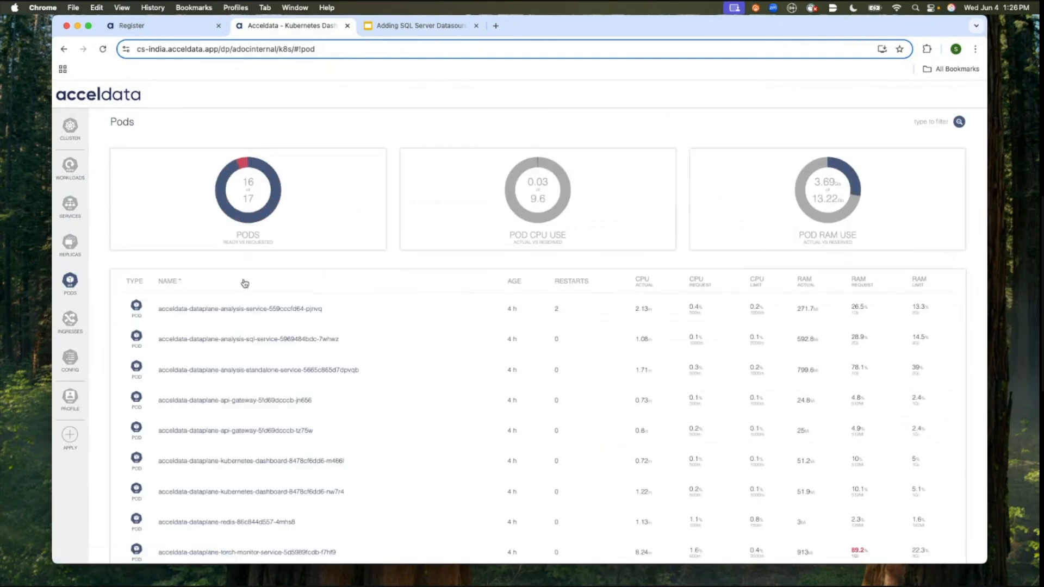
scroll(250, 282, down, 1)
scroll(250, 281, down, 5)
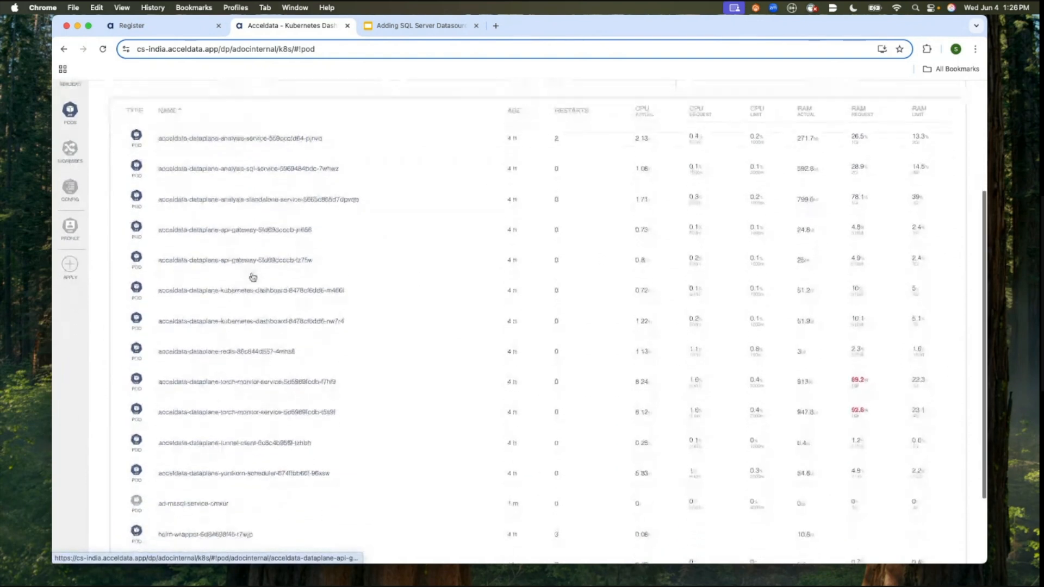
scroll(223, 467, up, 1)
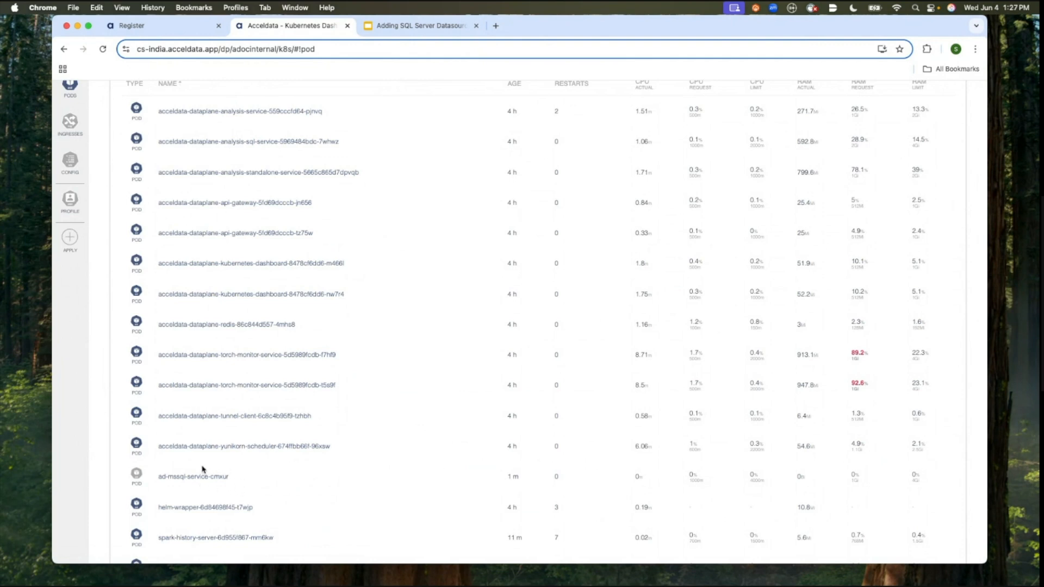
scroll(158, 121, down, 1)
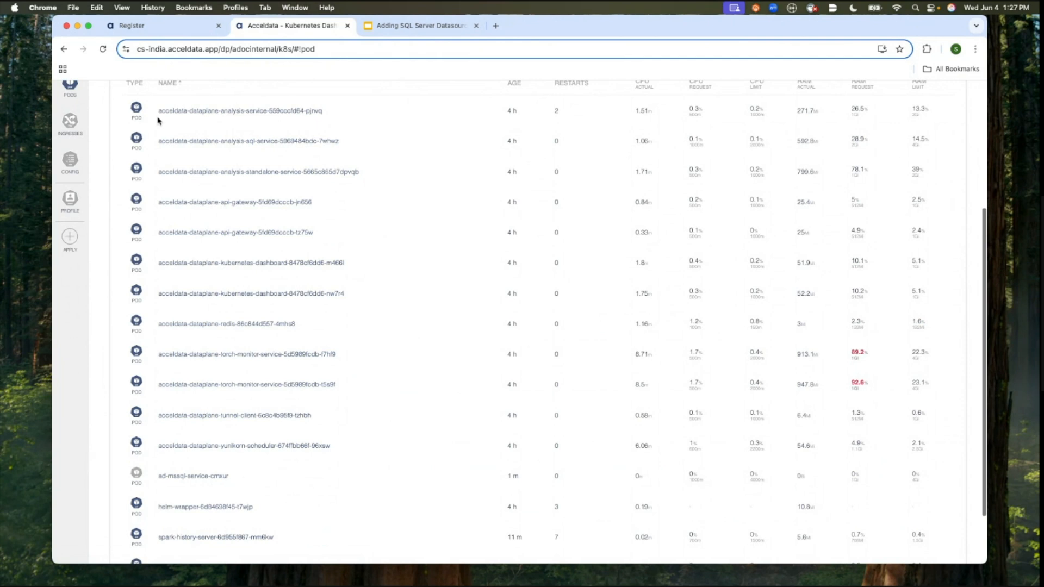
- Switch back to the Acceldata data sources, view the crawled Azure MSSQL source's tables and open the employees table's asset details
click(168, 27)
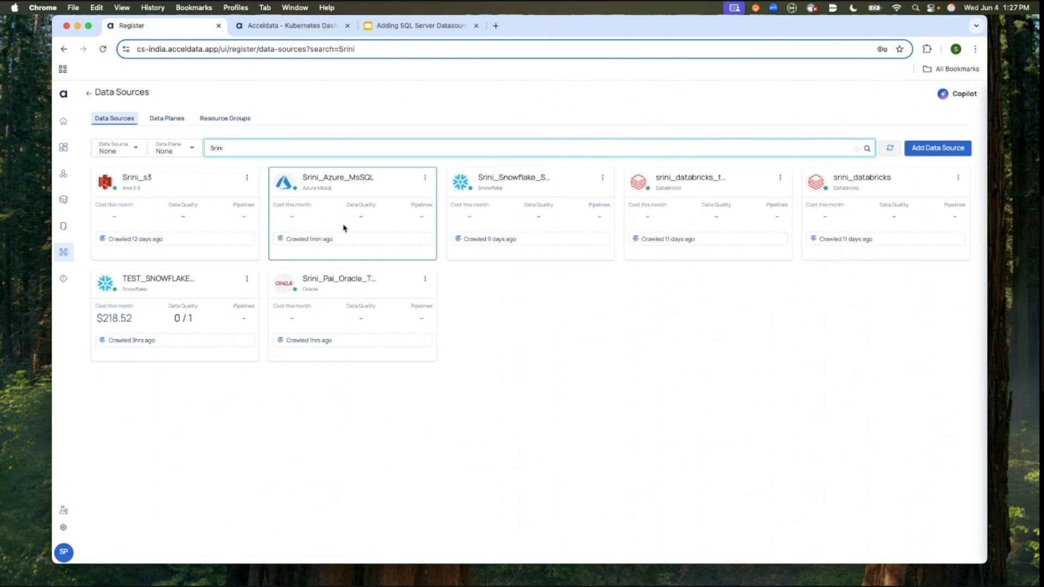
click(378, 181)
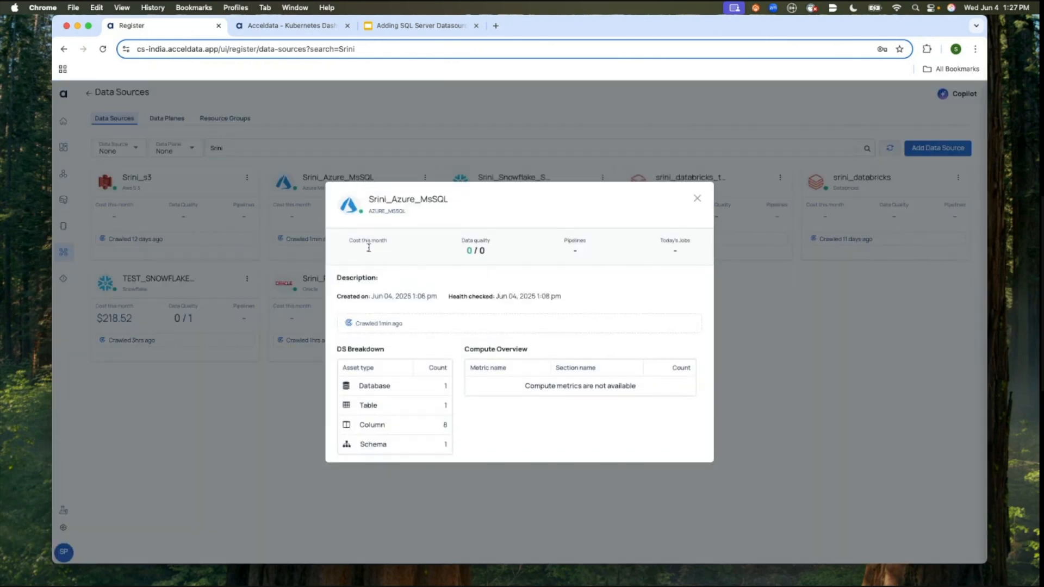
click(386, 414)
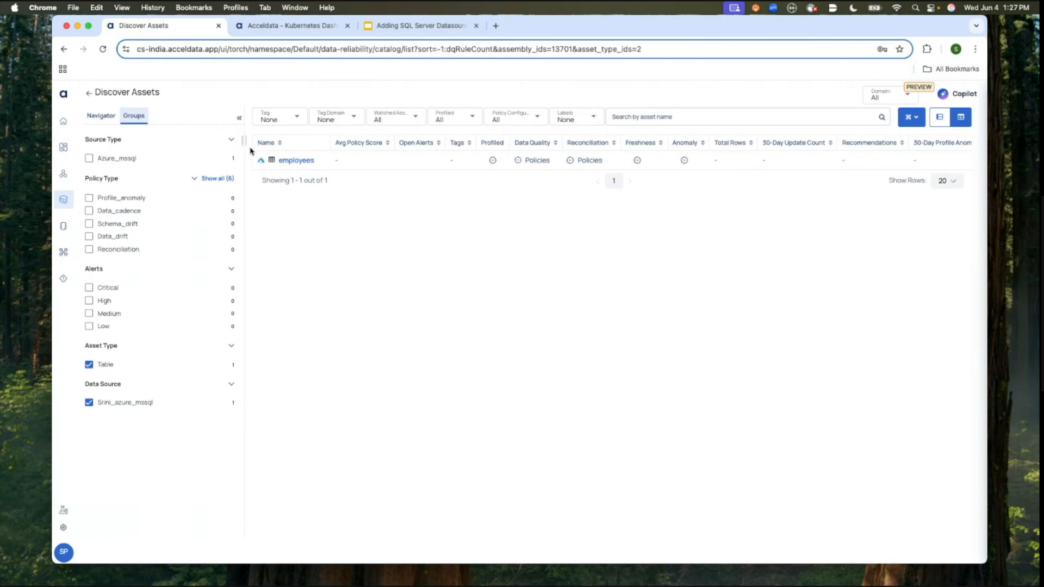
click(296, 161)
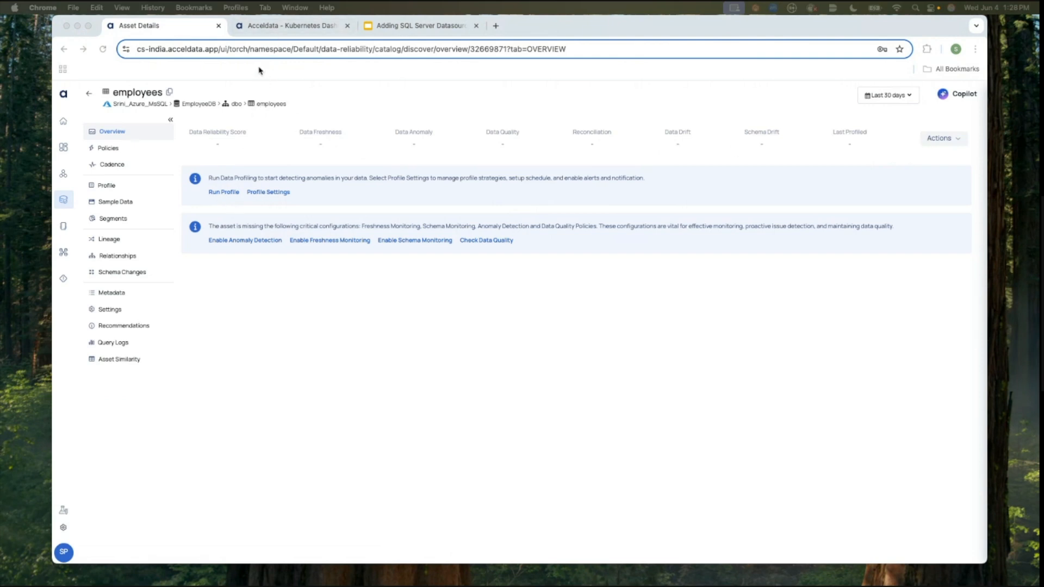
- Switch to the Google Slides presentation "Adding SQL Server Datasource in ADOC"
click(280, 32)
click(382, 34)
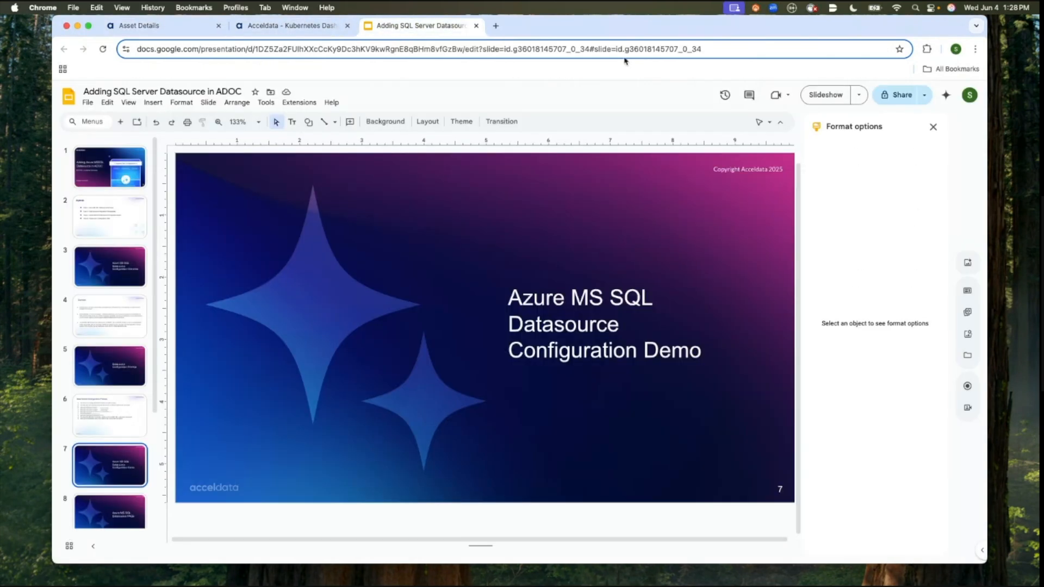